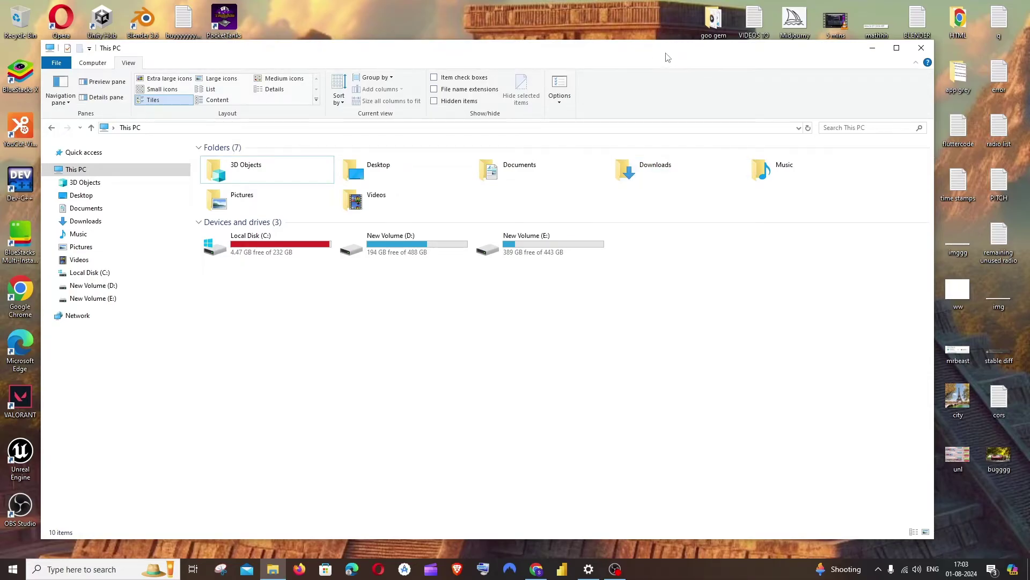
Nudge the File Explorer This PC window slightly to the right
drag(664, 56, 688, 54)
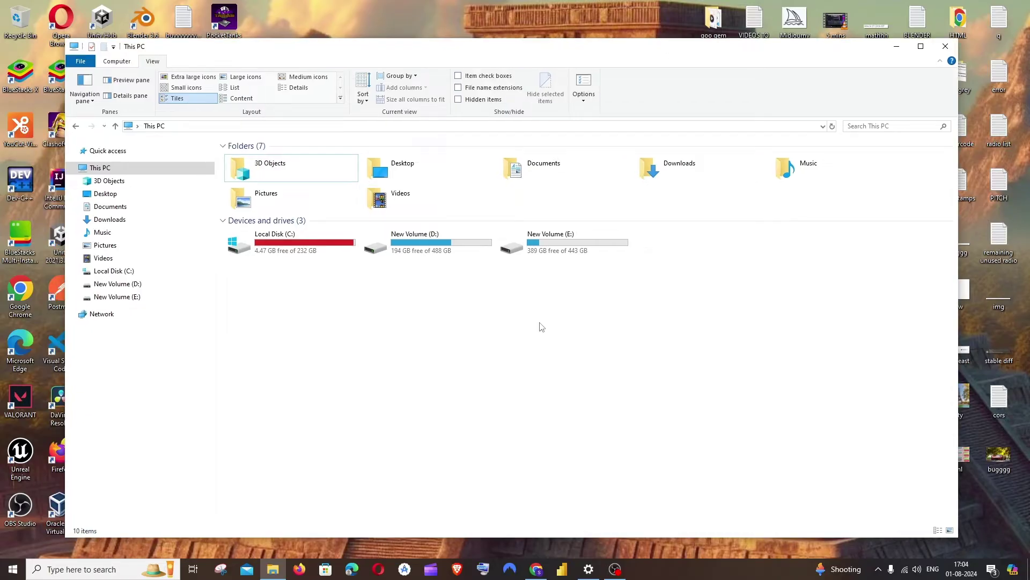
Open Control Panel from search and go to Programs > Programs and Features
click(80, 570)
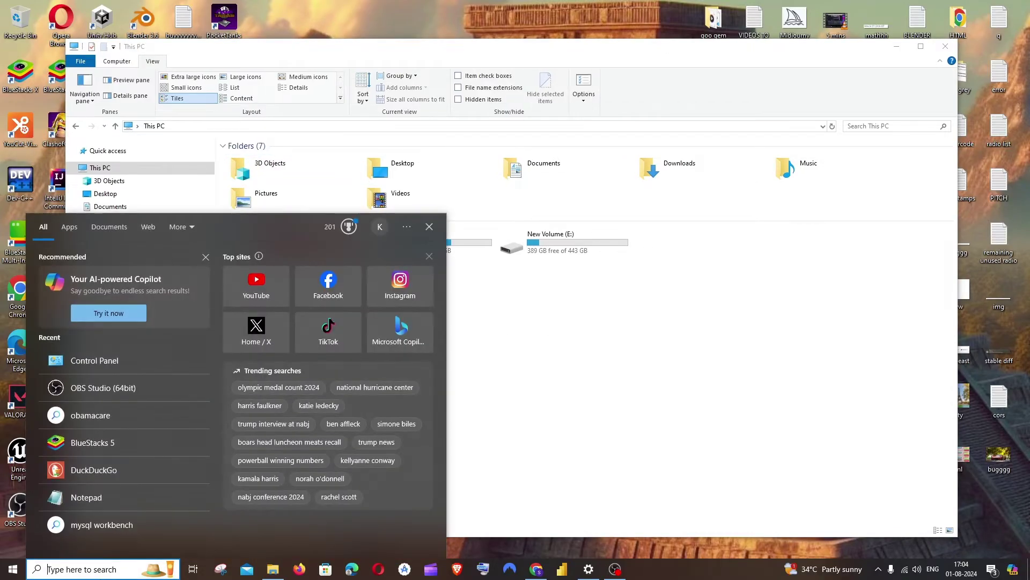
text(con)
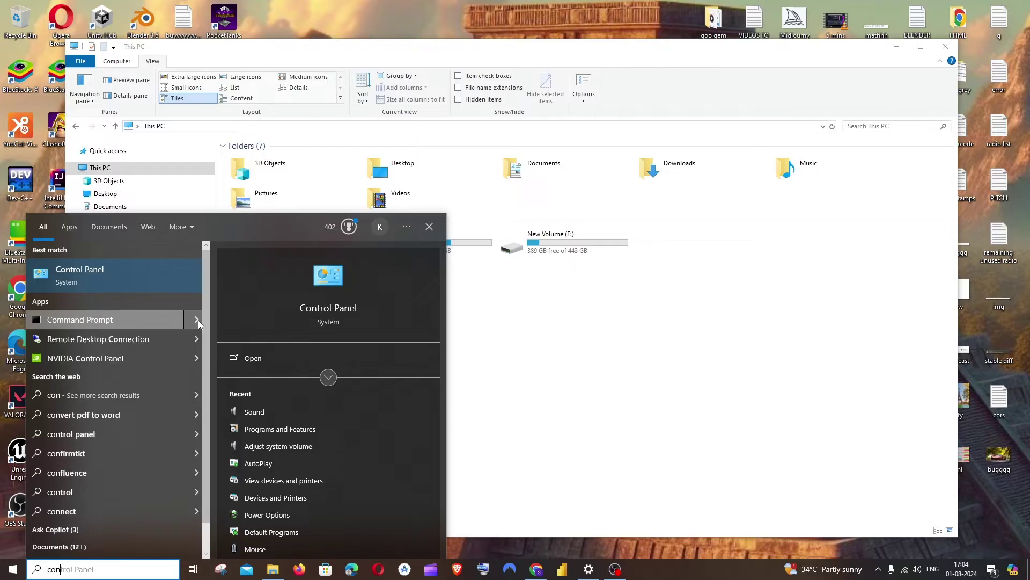
click(253, 357)
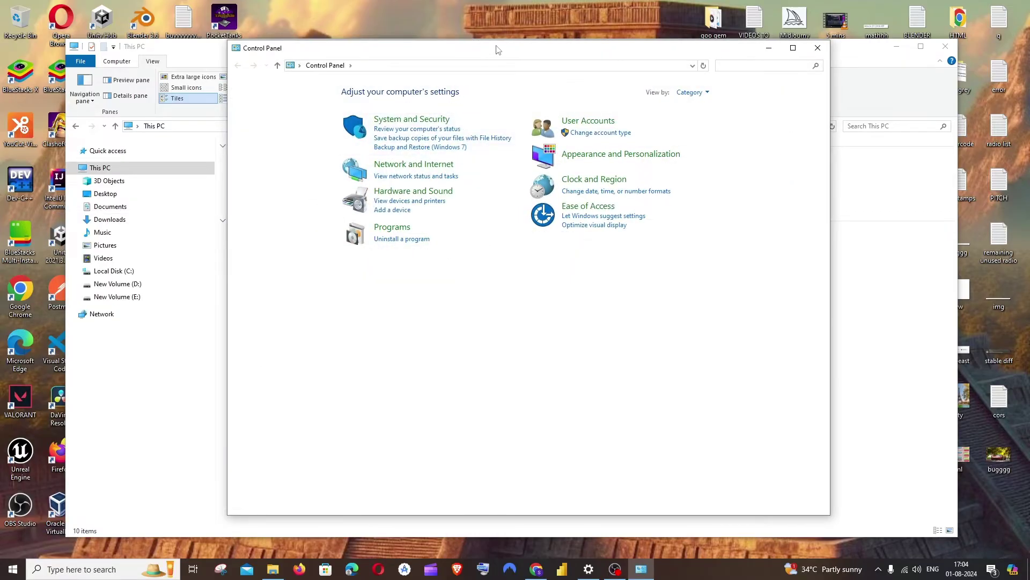
drag(496, 49, 550, 60)
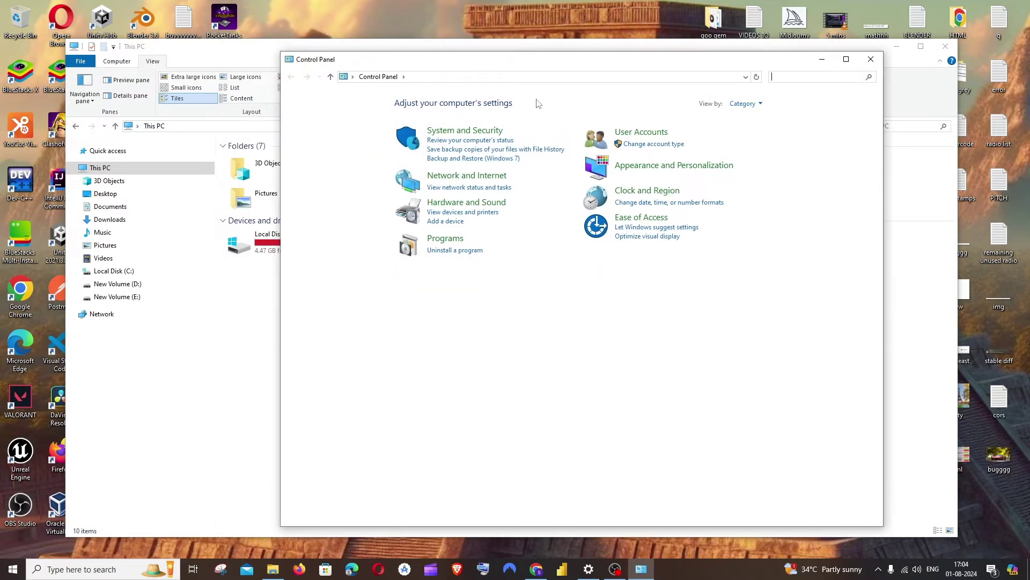
click(453, 241)
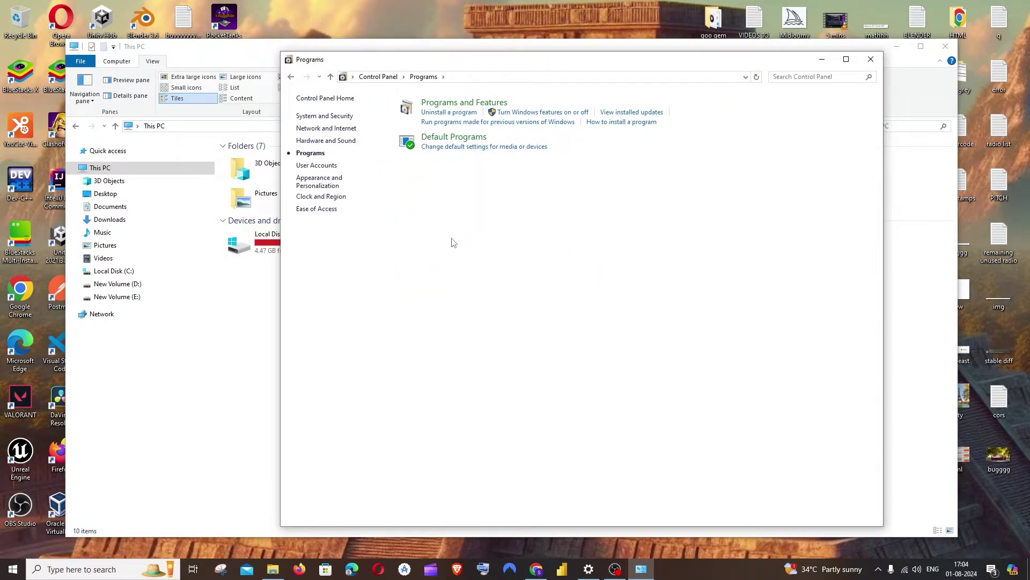
click(465, 103)
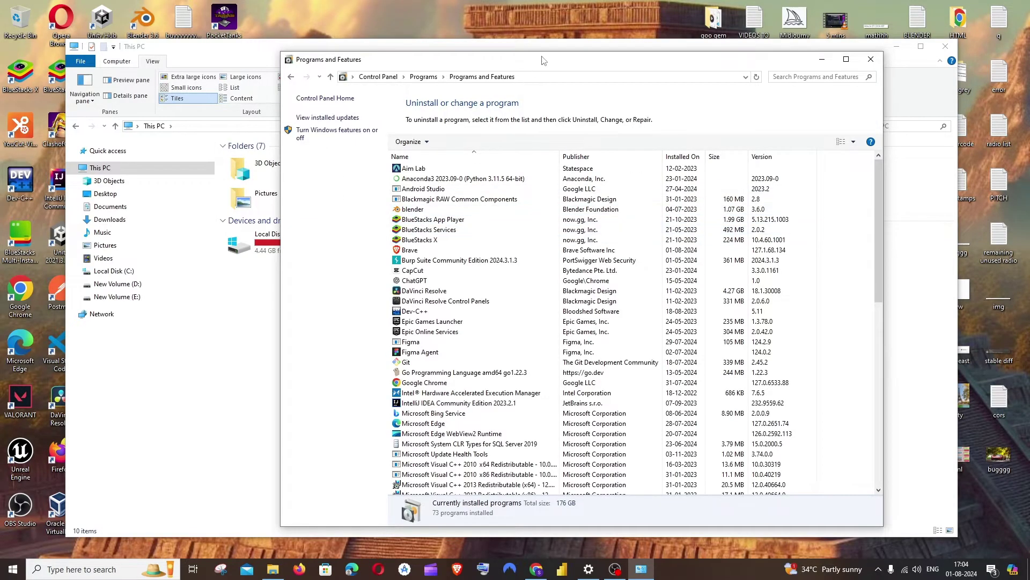
drag(544, 59, 588, 88)
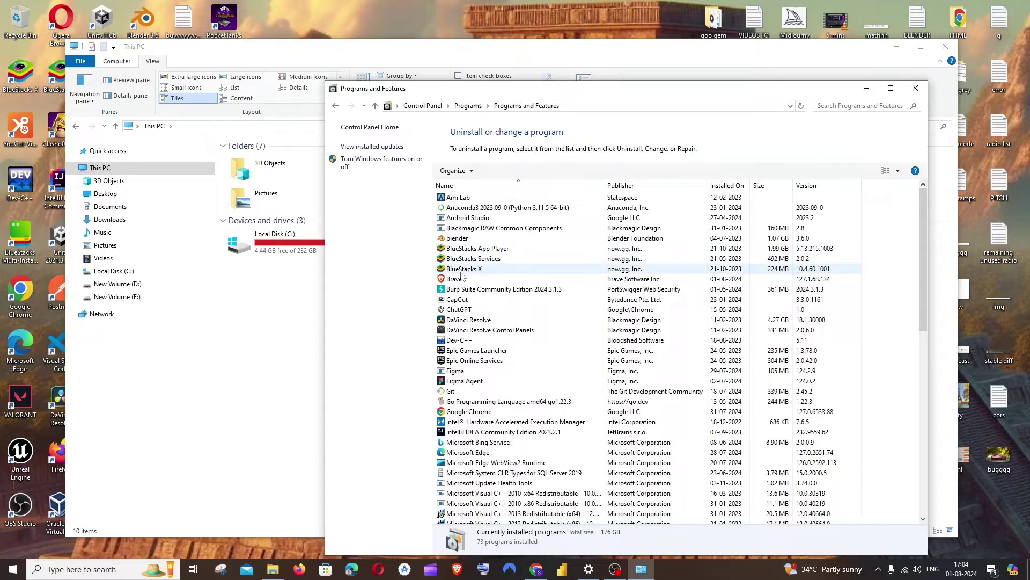
Trace the BlueStacks 5 shortcut to its BlueStacks_nxt install folder, then go up to Program Files
click(105, 569)
text(blu)
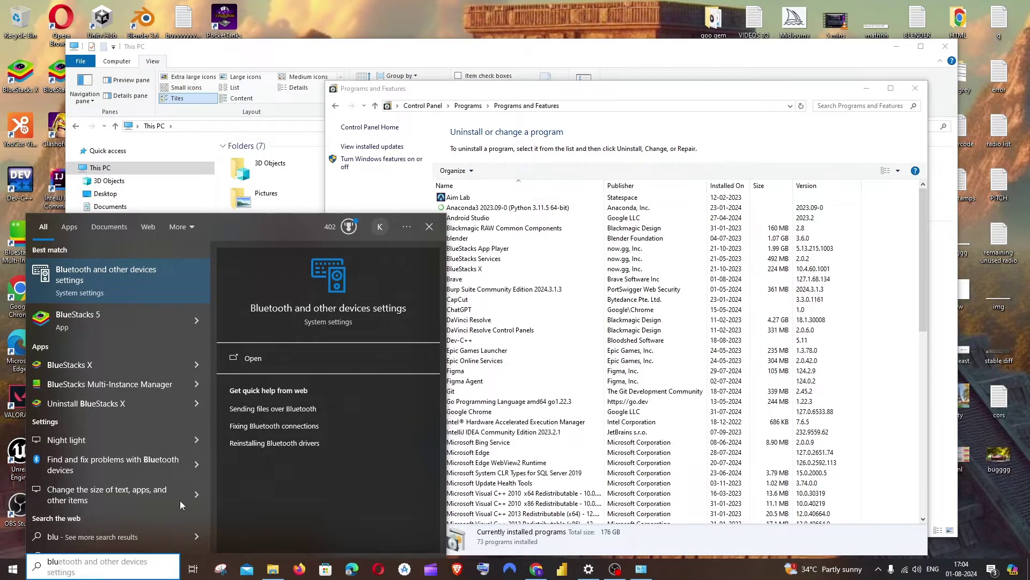
right_click(120, 317)
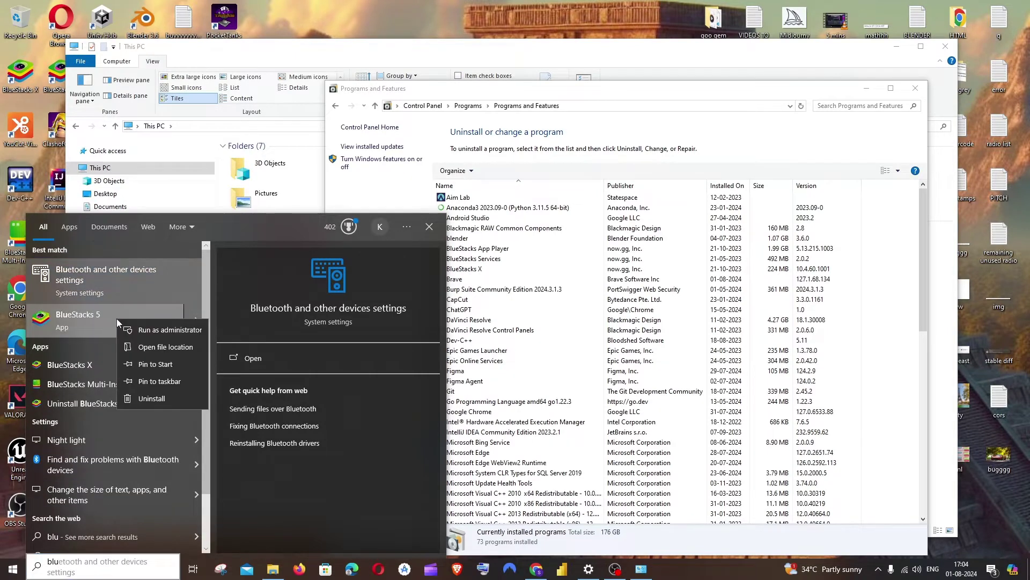
click(165, 346)
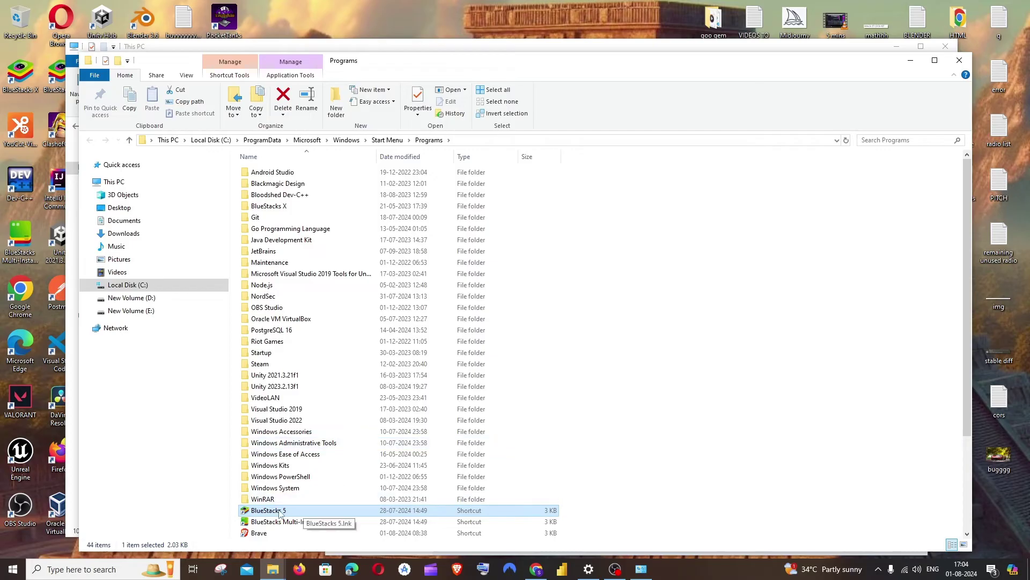
right_click(305, 512)
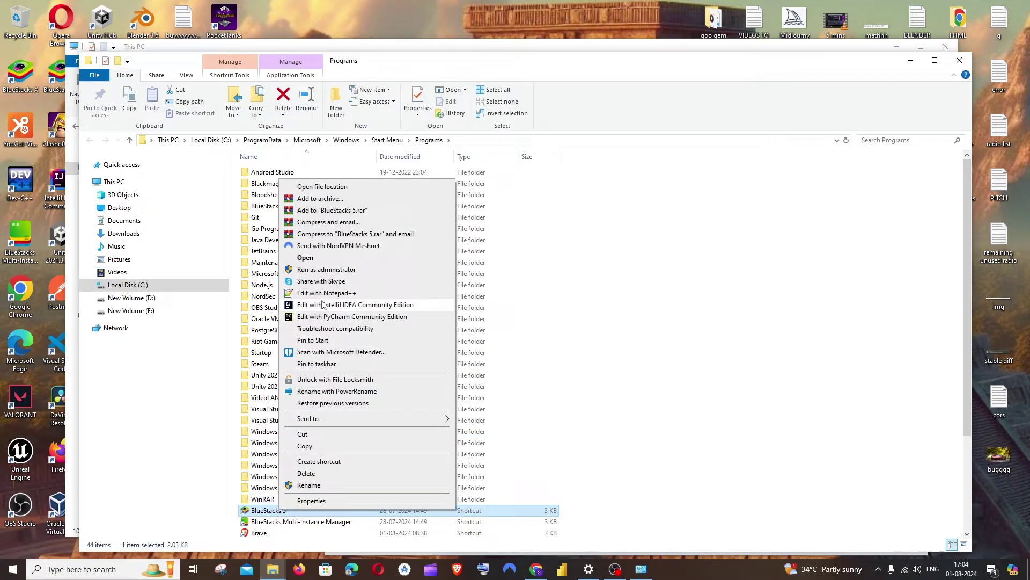
click(322, 187)
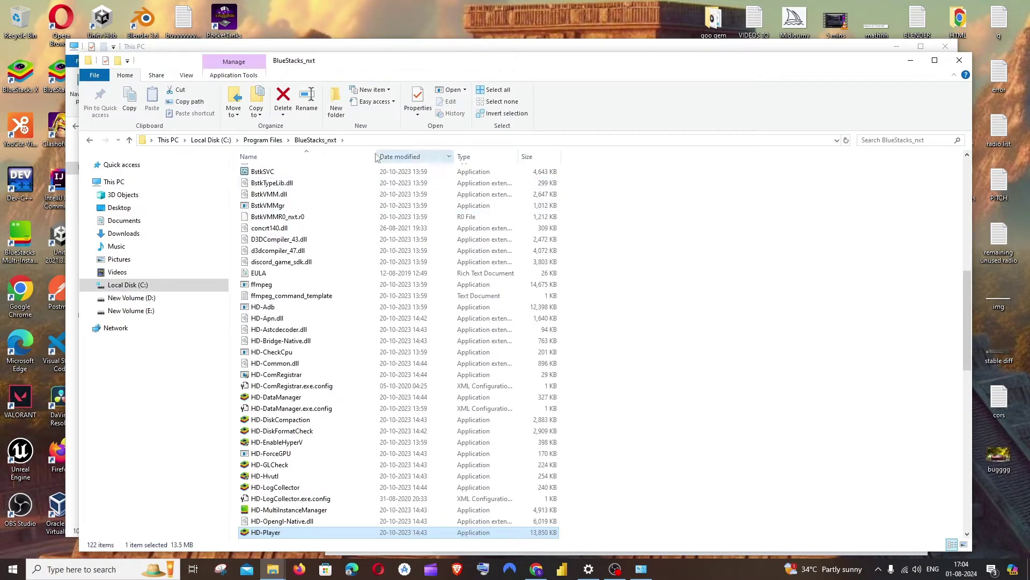
scroll(339, 194, up, 5)
scroll(339, 193, up, 5)
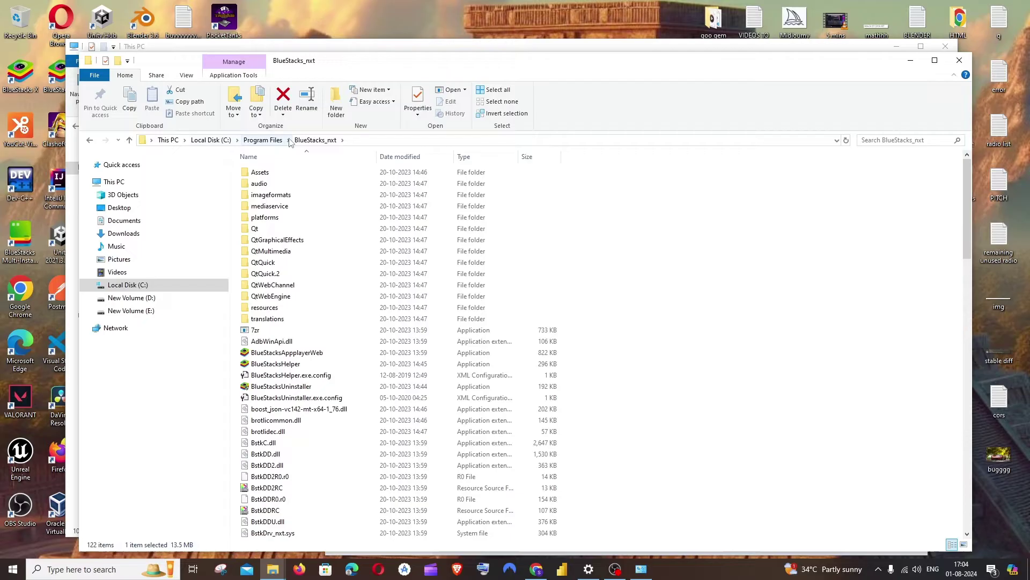
click(264, 139)
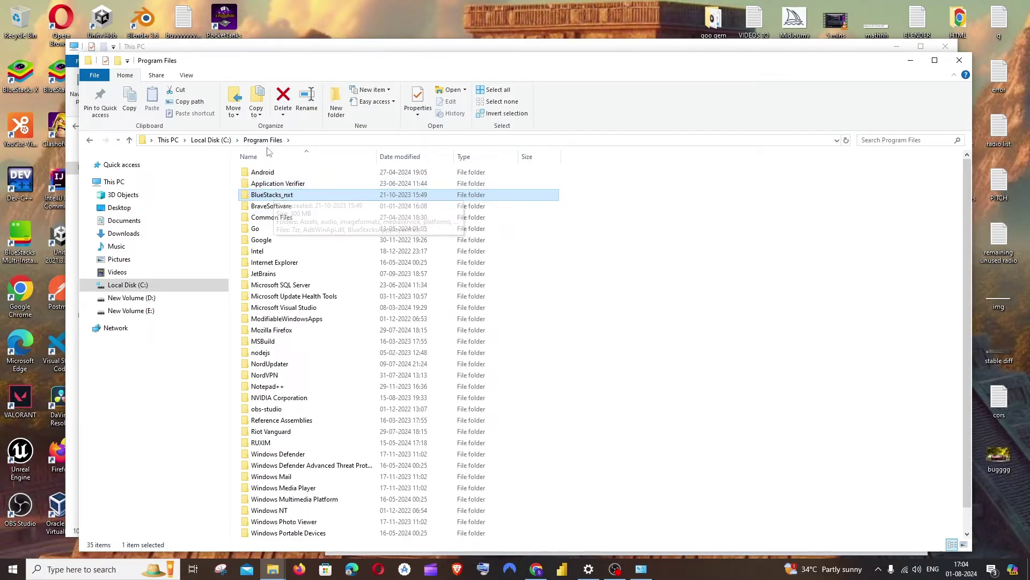
Minimize Explorer and uninstall BlueStacks X from Programs and Features
click(911, 60)
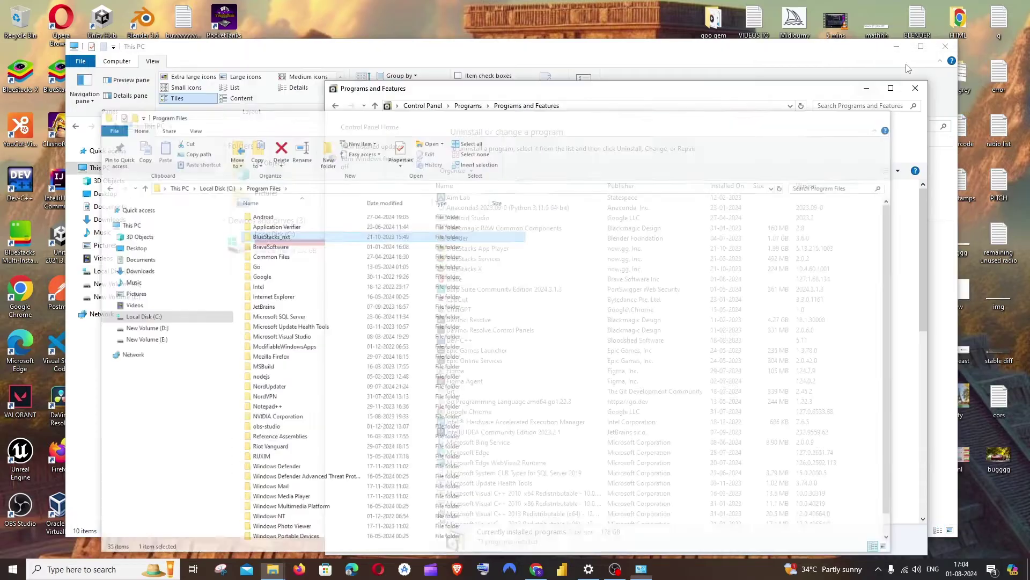
drag(561, 90, 526, 78)
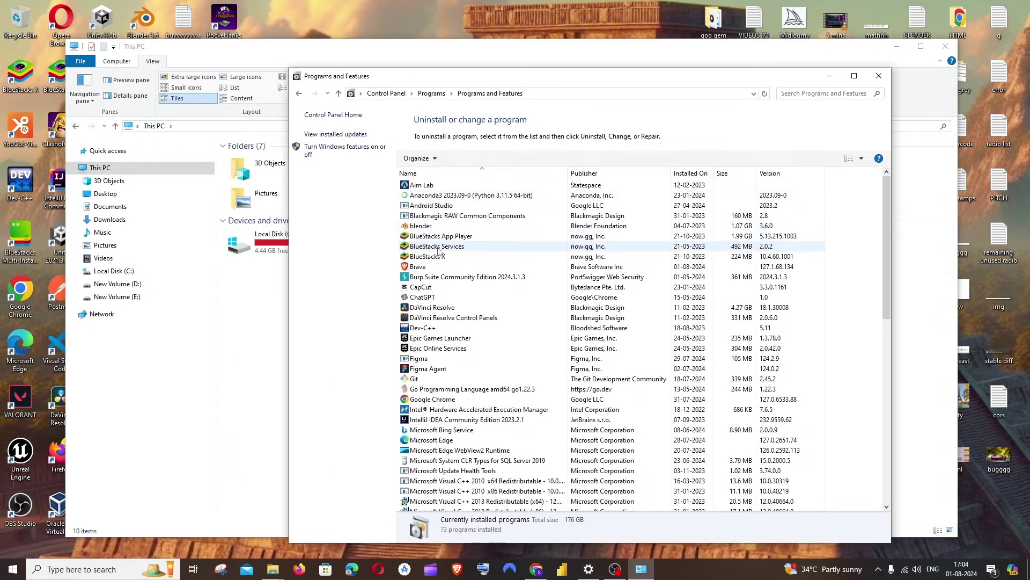
click(439, 258)
right_click(439, 258)
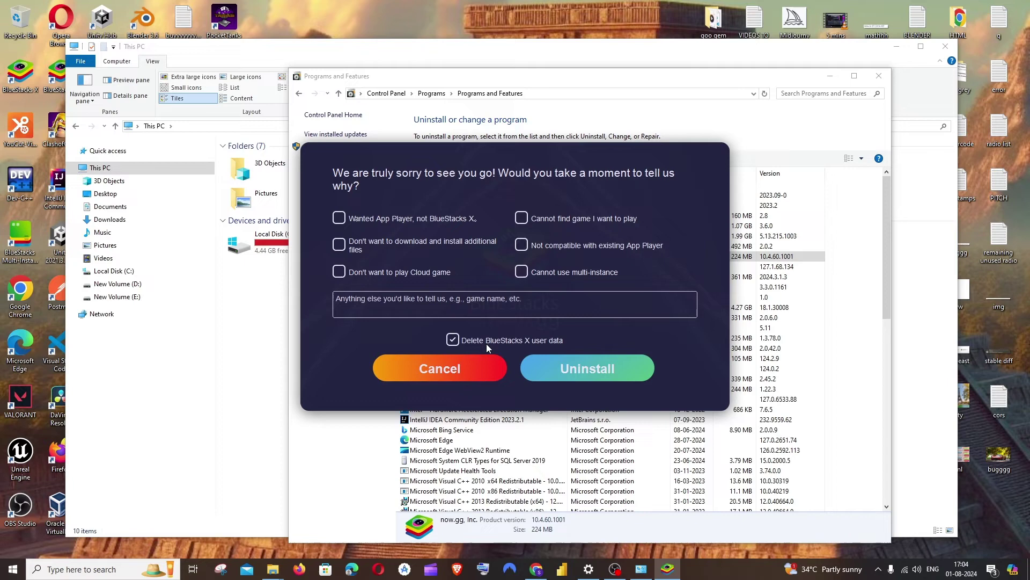
click(603, 367)
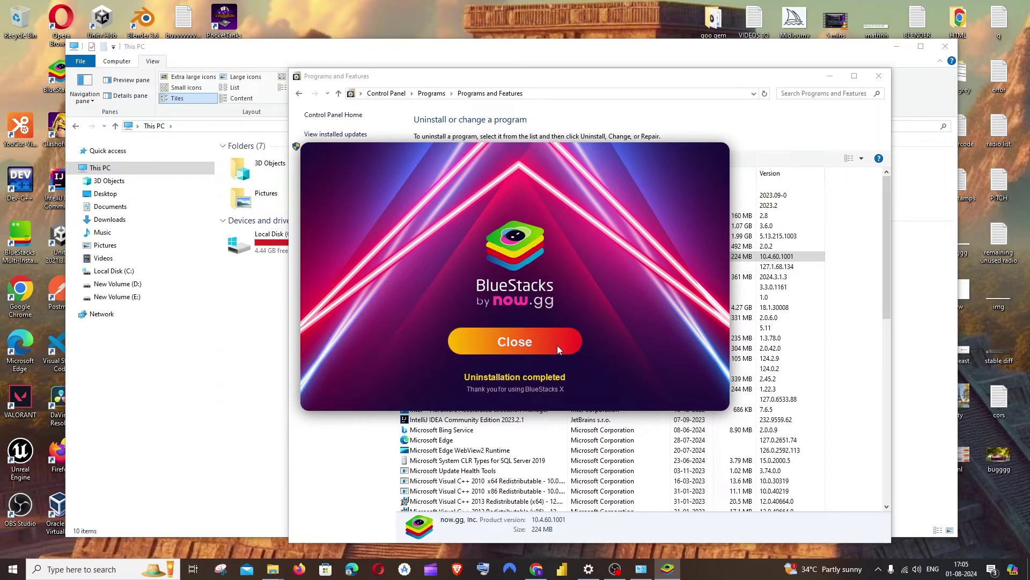
click(557, 345)
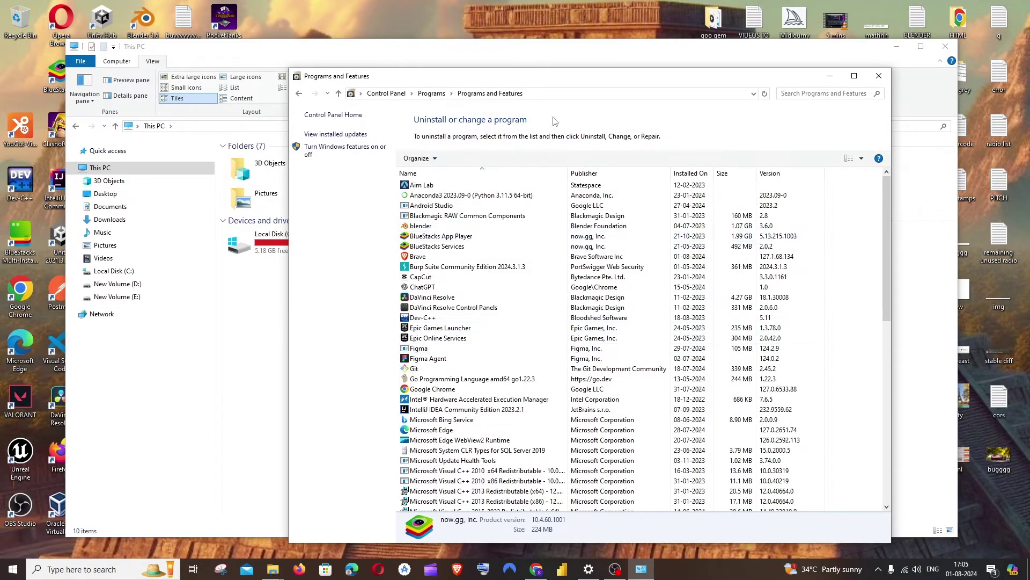
Uninstall BlueStacks Services from the installed programs list
drag(569, 80, 581, 93)
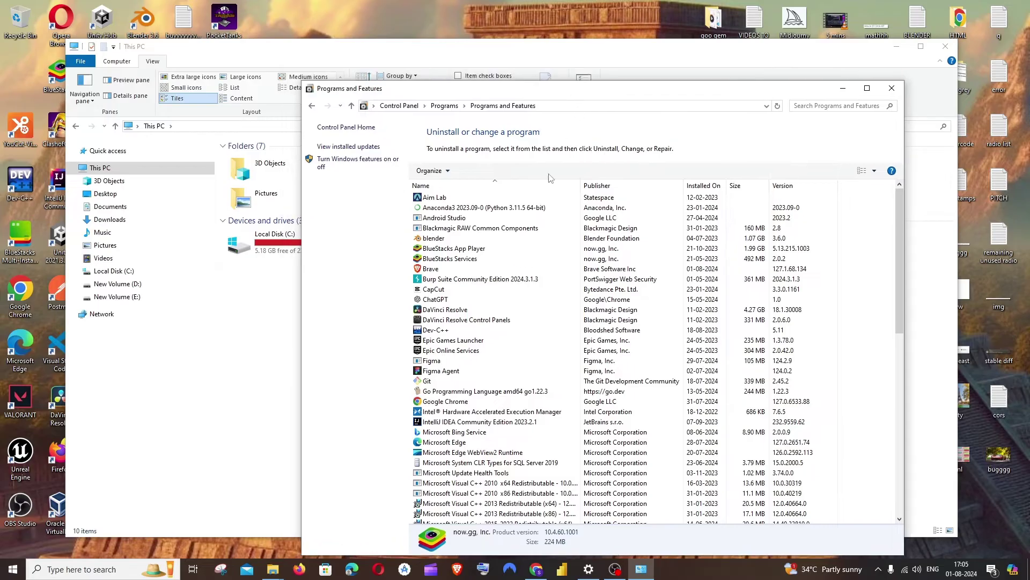
right_click(475, 259)
click(500, 272)
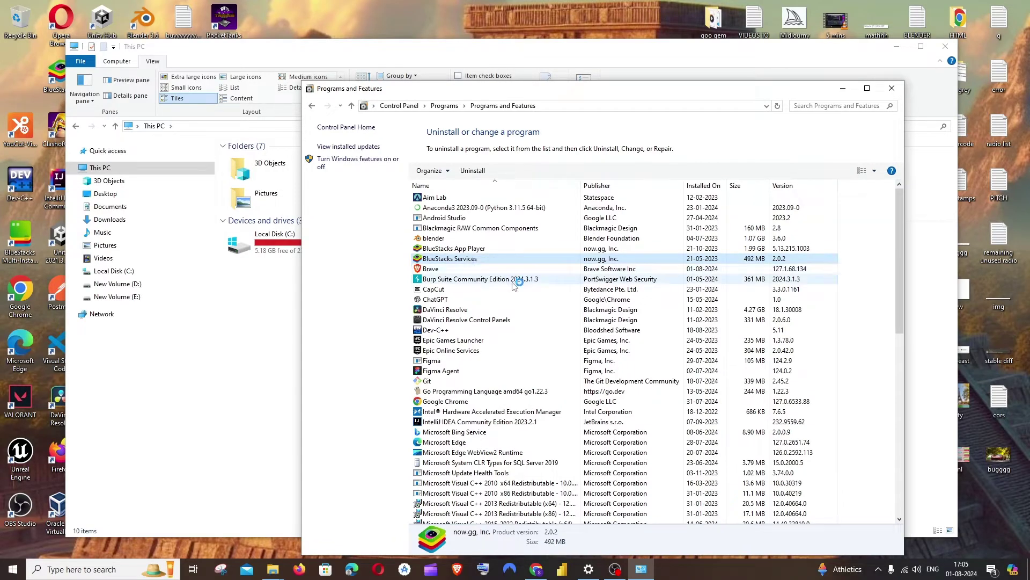
Uninstall BlueStacks App Player and close its finished uninstaller
click(465, 249)
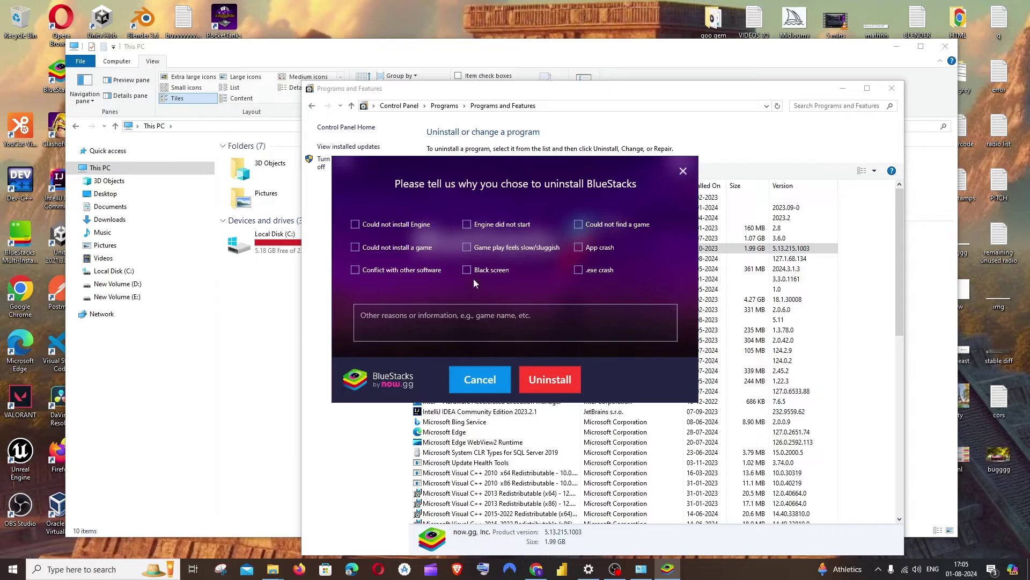
click(573, 379)
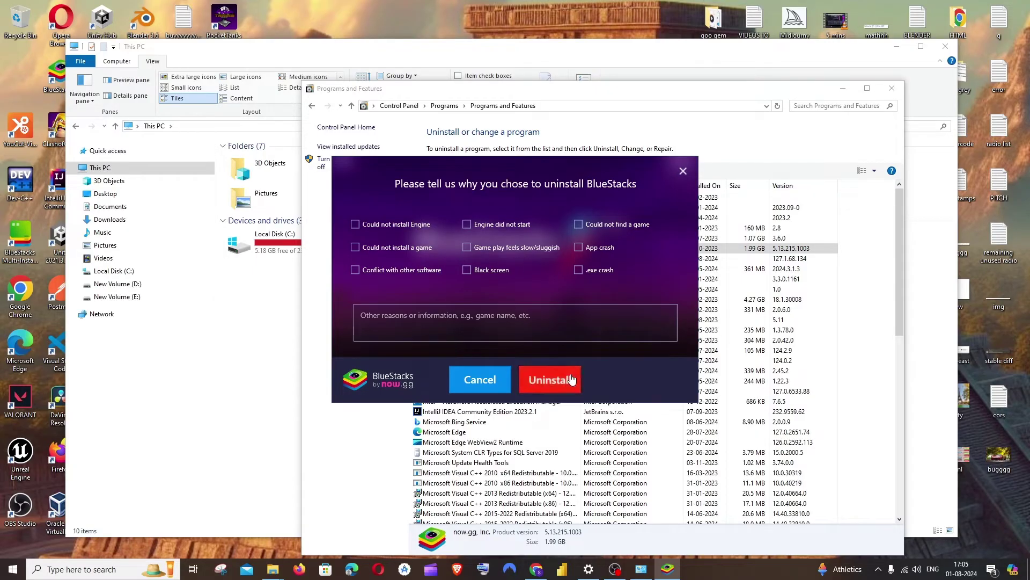
click(572, 307)
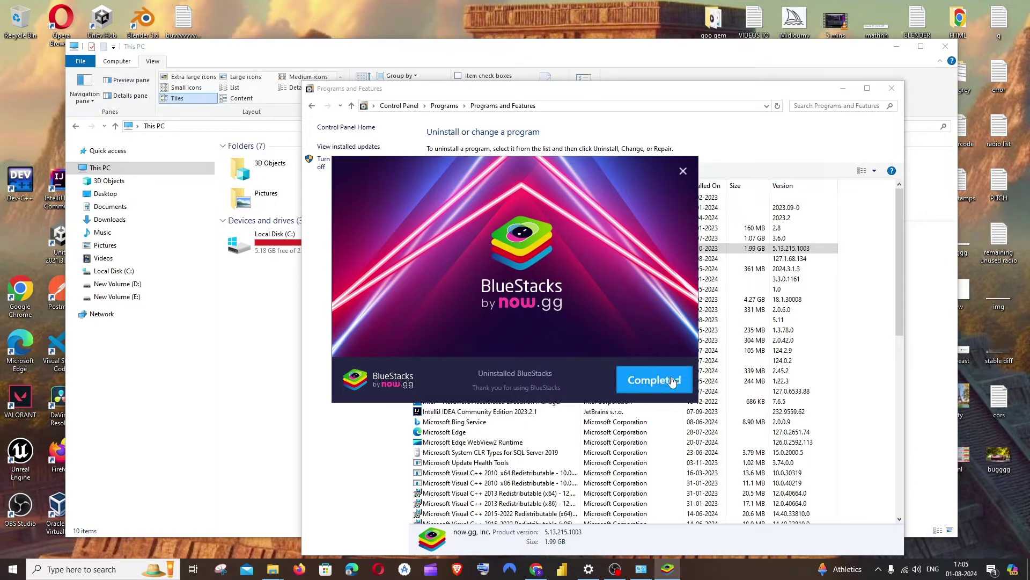
click(684, 171)
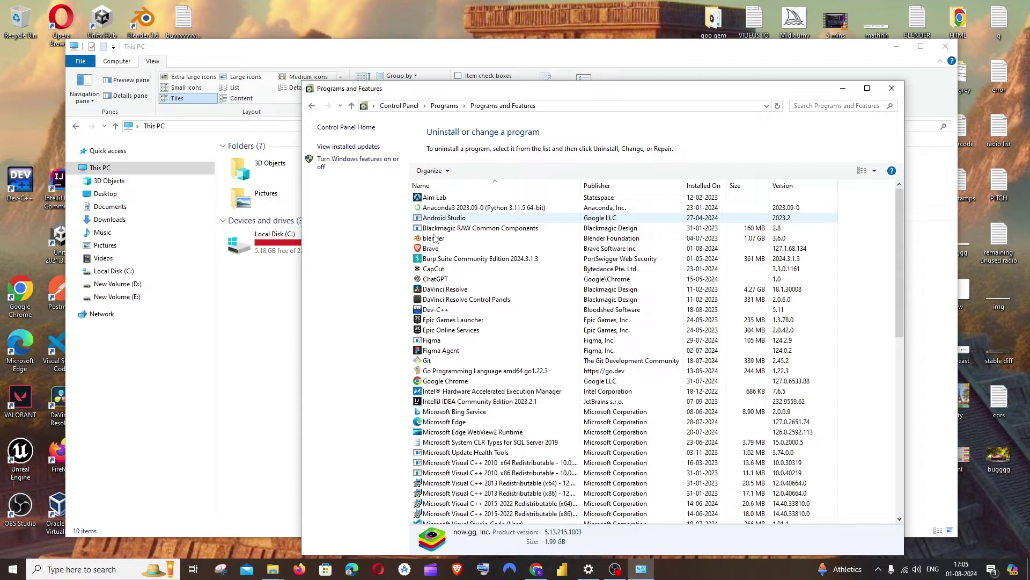
scroll(439, 241, down, 8)
scroll(446, 257, up, 8)
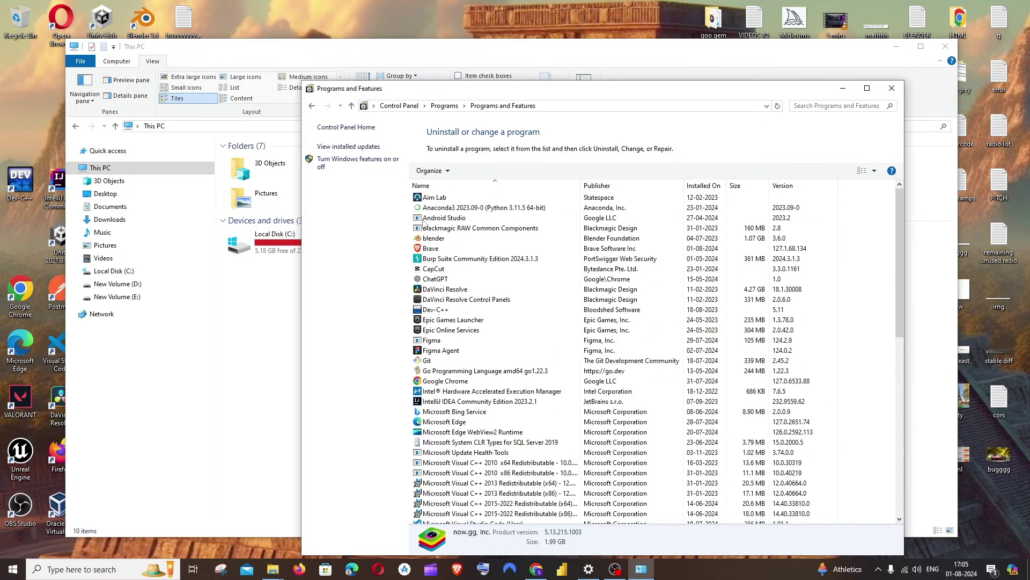
Close Programs and Features and open the BlueStacks-Pie64 folder found via Windows search
click(892, 89)
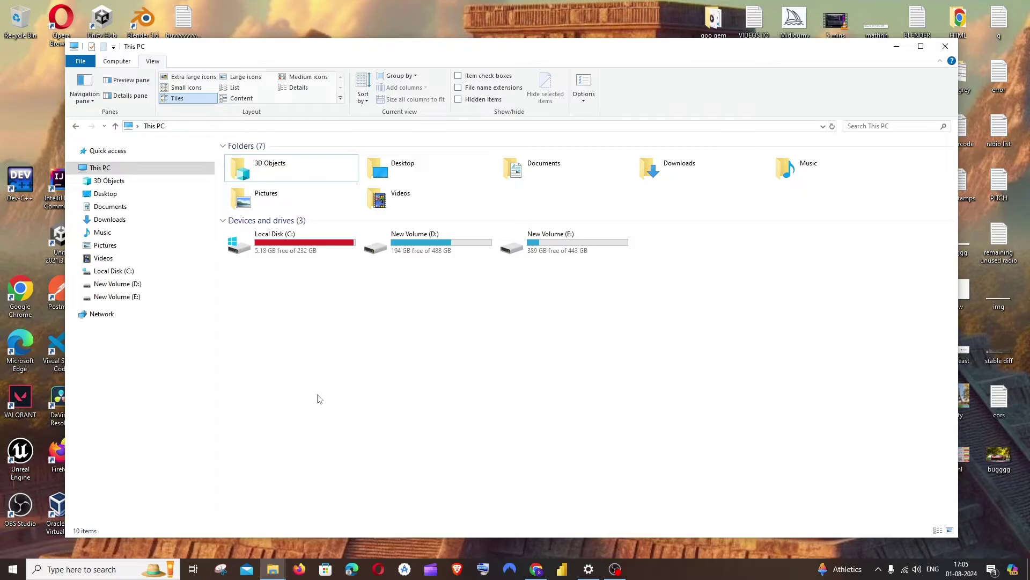
click(91, 568)
text(blue)
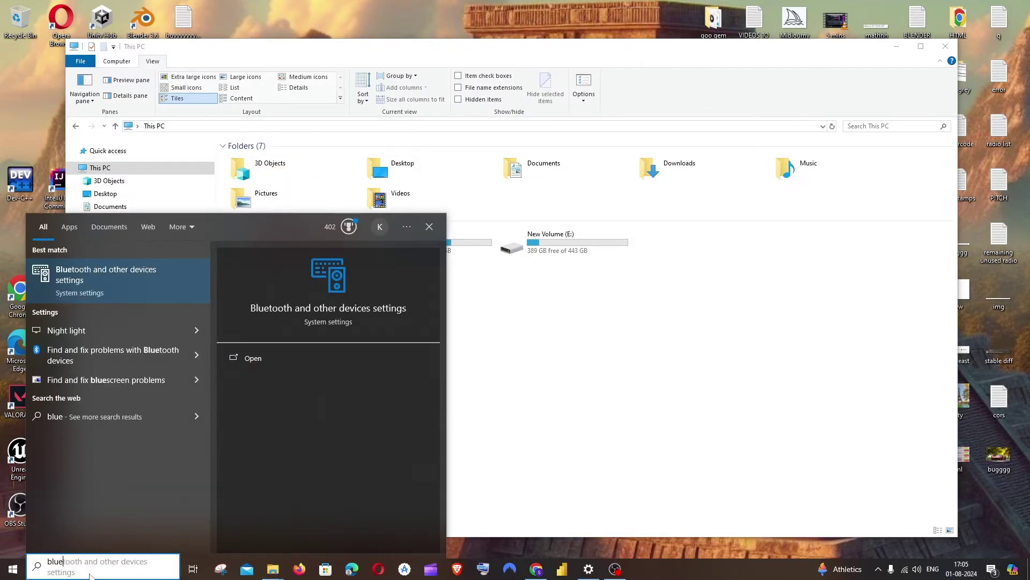
text(stac)
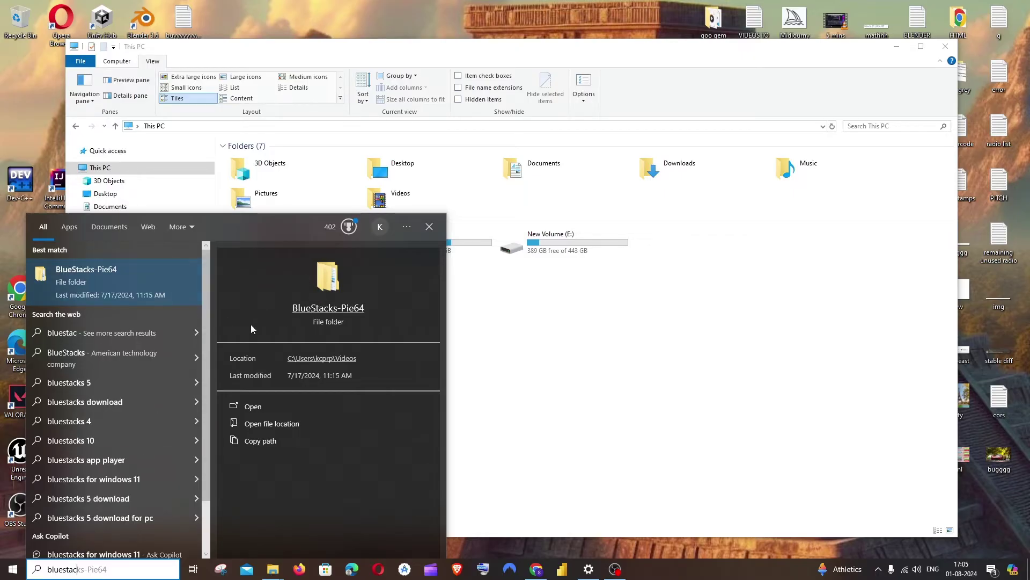
click(110, 273)
Delete the BlueStacks-Pie64 folder from Videos, then go to Local Disk (C:)
click(324, 89)
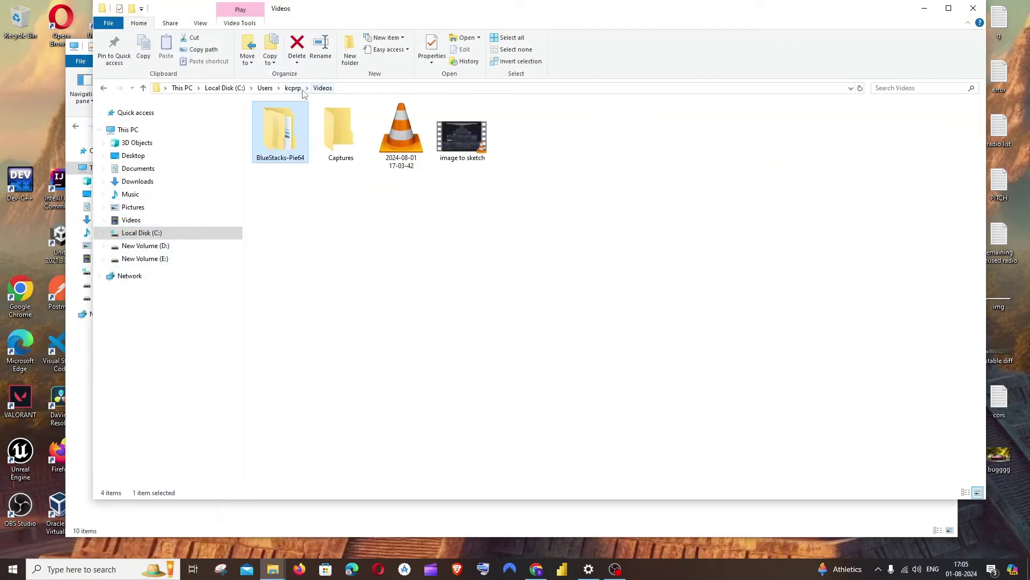
right_click(279, 137)
click(306, 476)
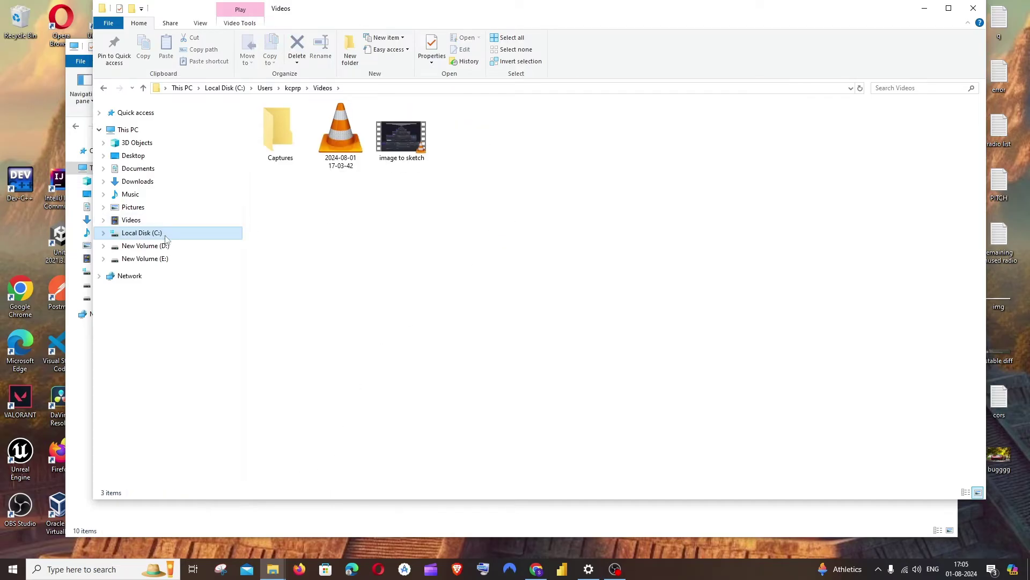
click(141, 232)
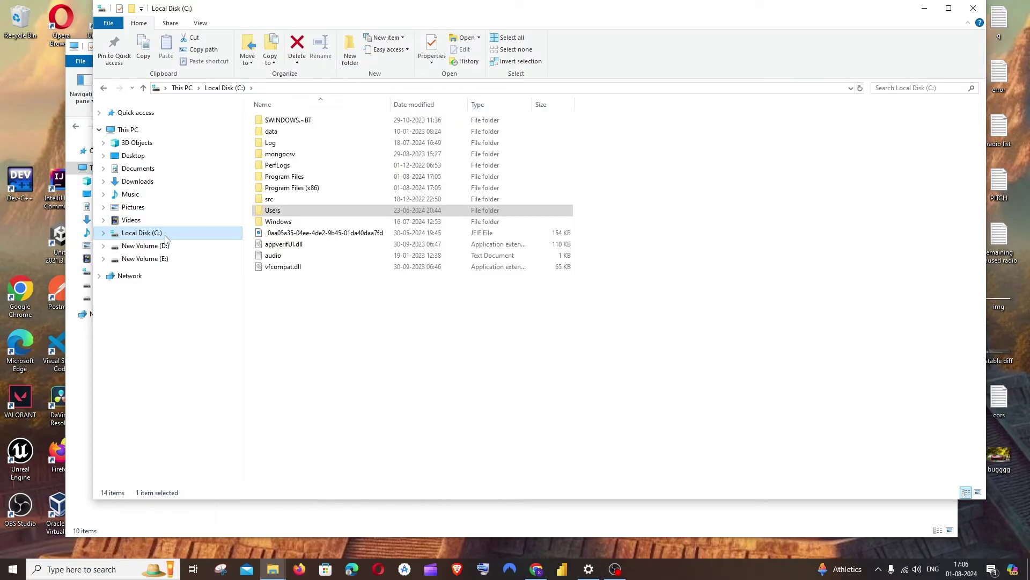
double_click(284, 176)
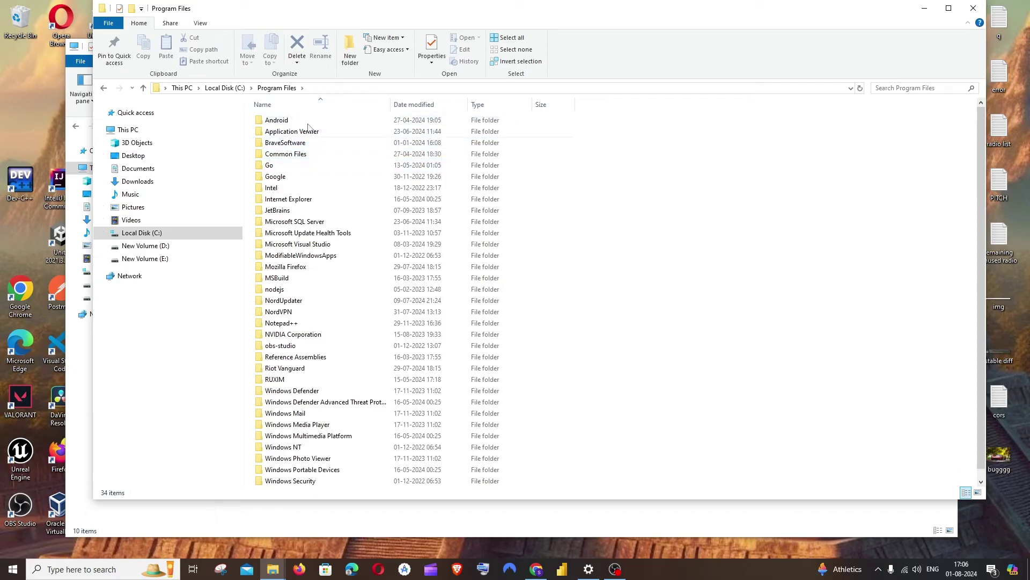
click(103, 88)
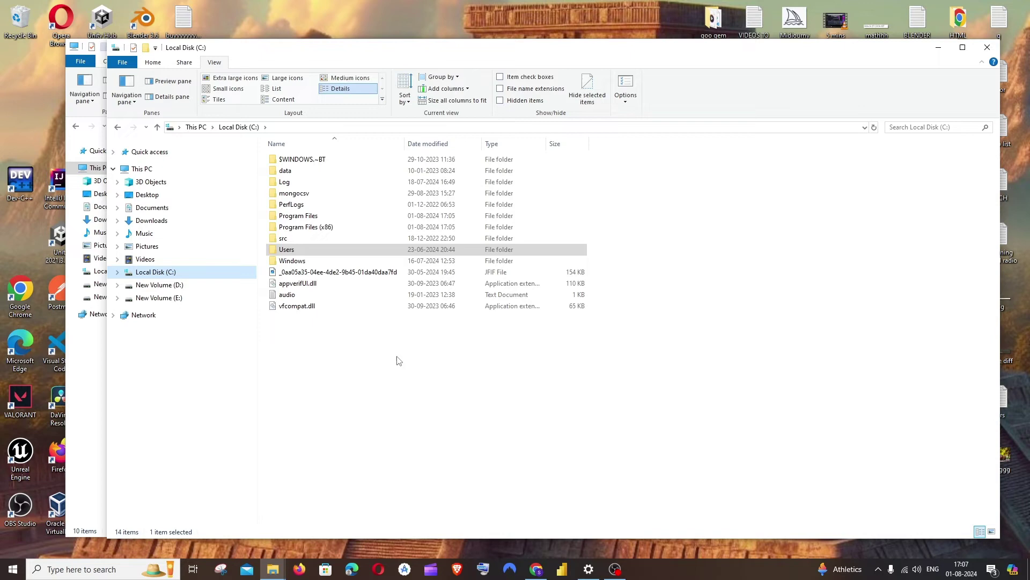
Open Users and the user profile folder, and turn on hidden items
double_click(288, 249)
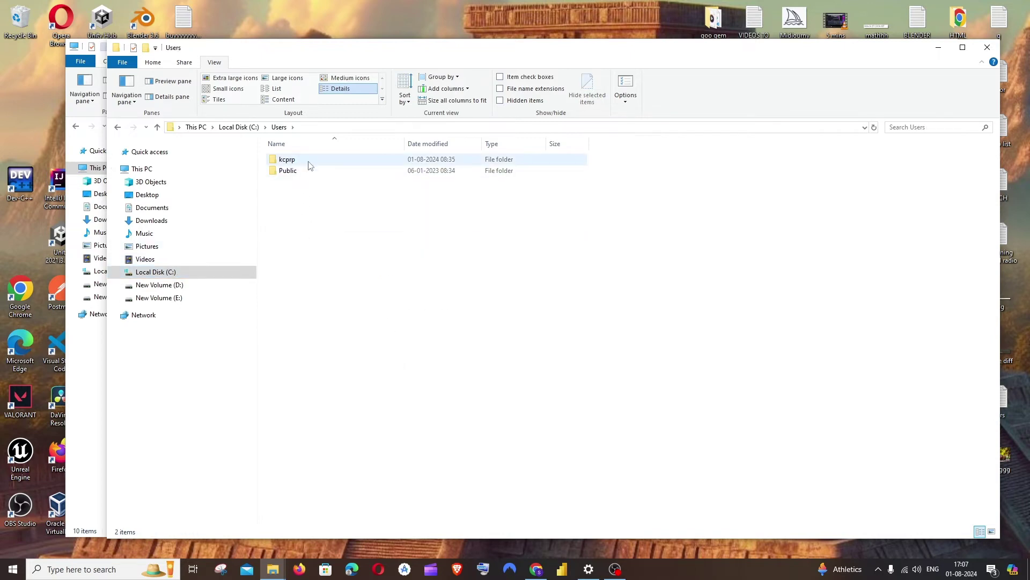
double_click(287, 160)
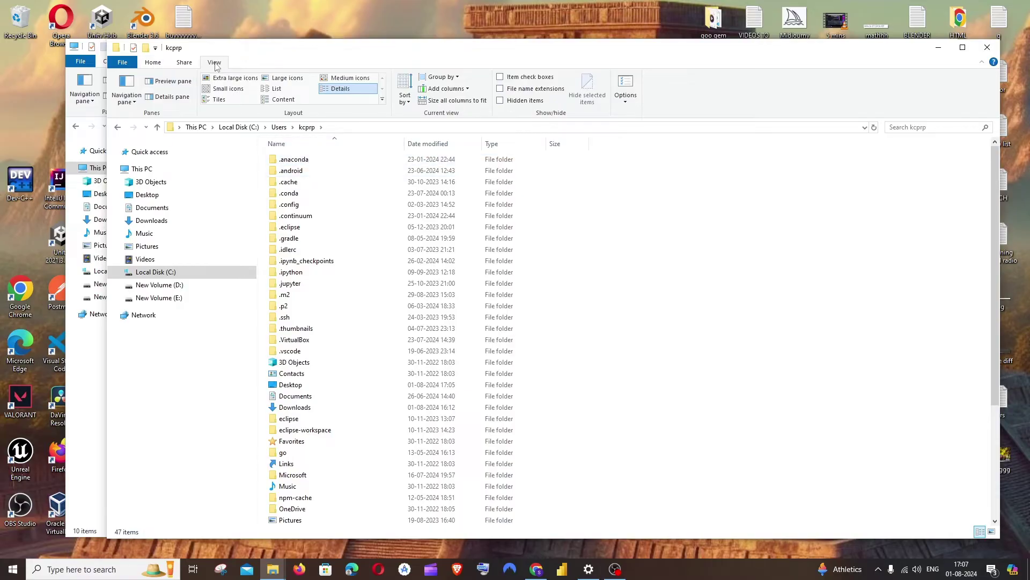
click(502, 101)
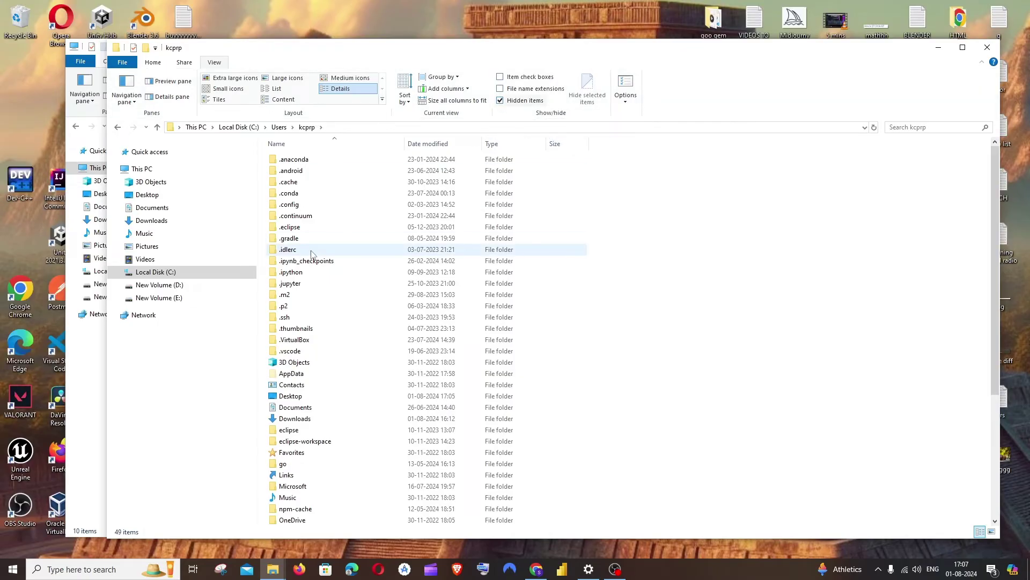
scroll(312, 254, down, 1)
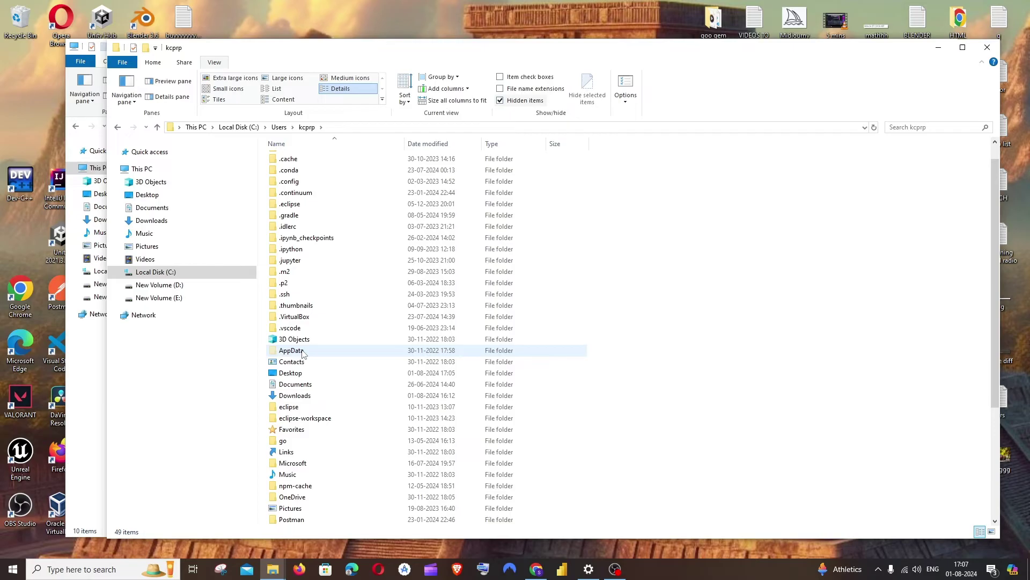
Delete the Bluestacks and bluestacks-services-updater folders from AppData\Local, then return to AppData
double_click(305, 354)
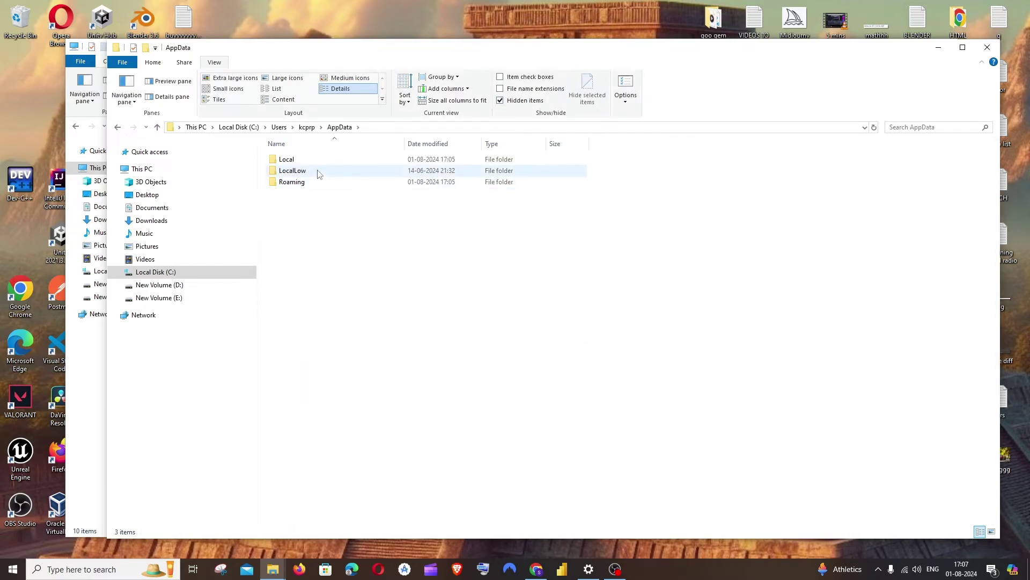
double_click(286, 160)
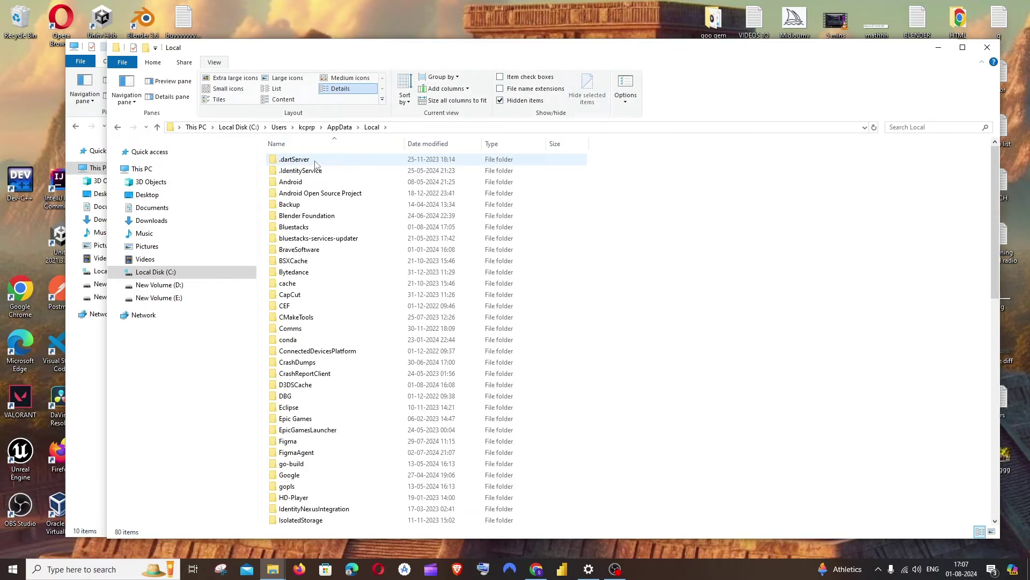
click(302, 228)
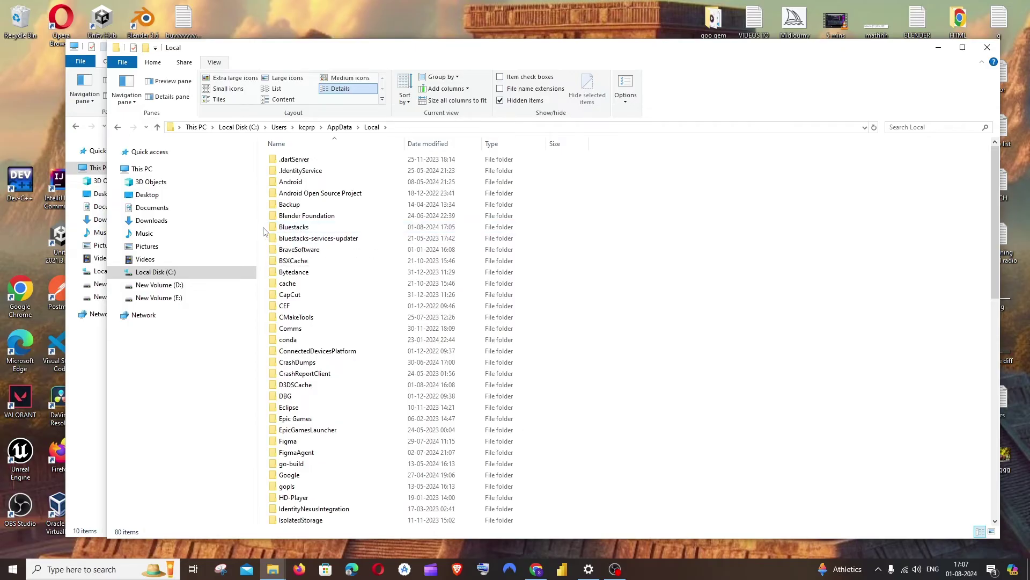
ctrl+click(305, 239)
right_click(307, 238)
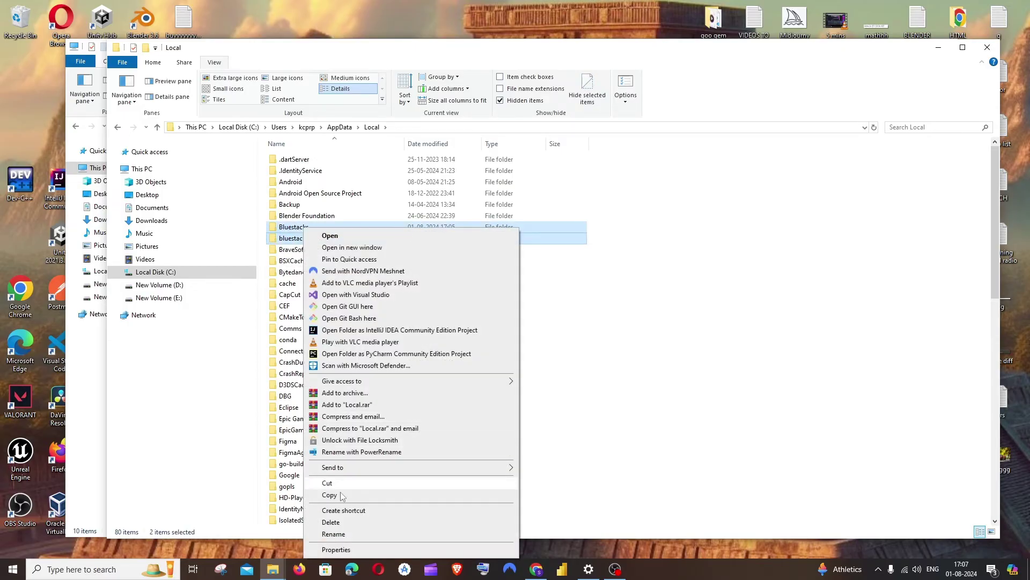
click(342, 523)
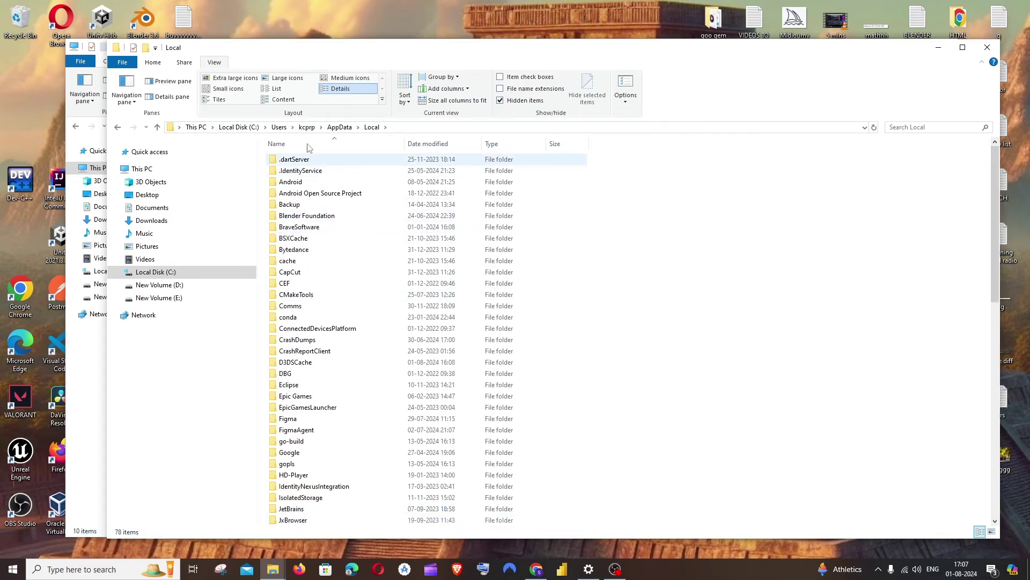
click(118, 128)
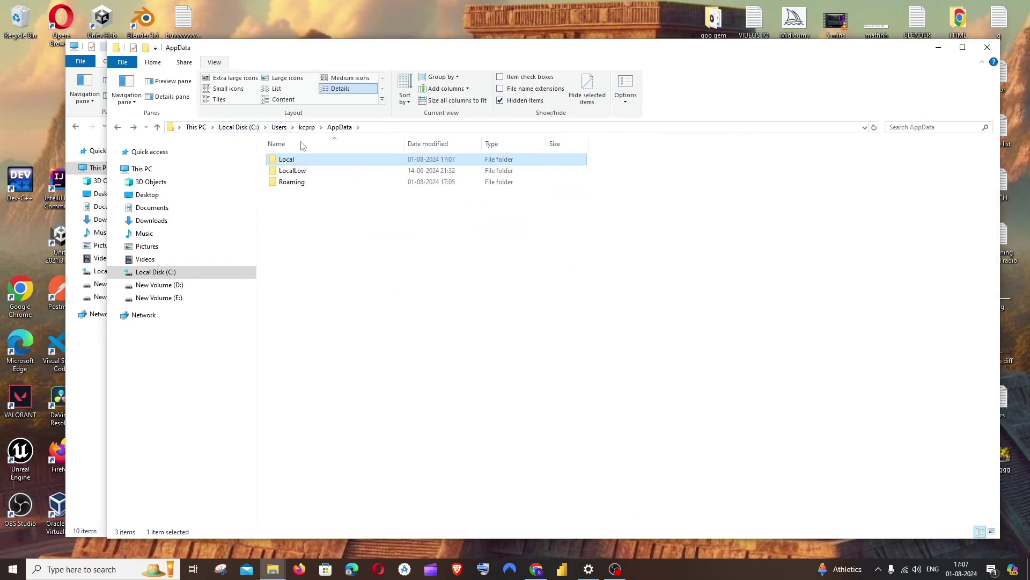
Inspect AppData\Roaming for BlueStacks leftovers, return to AppData, and start a Windows search
double_click(307, 184)
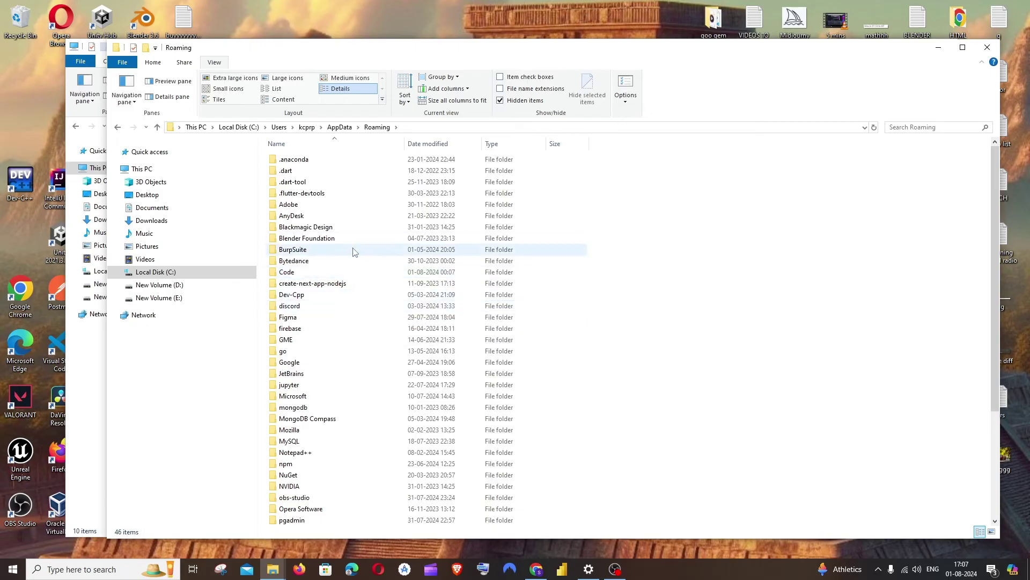
click(117, 128)
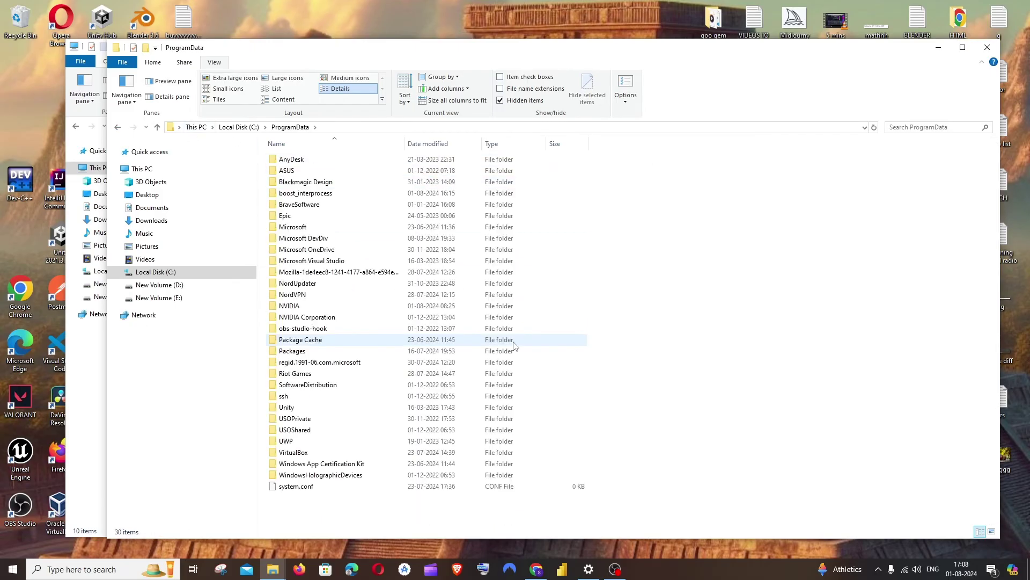
key(super)
text(bl)
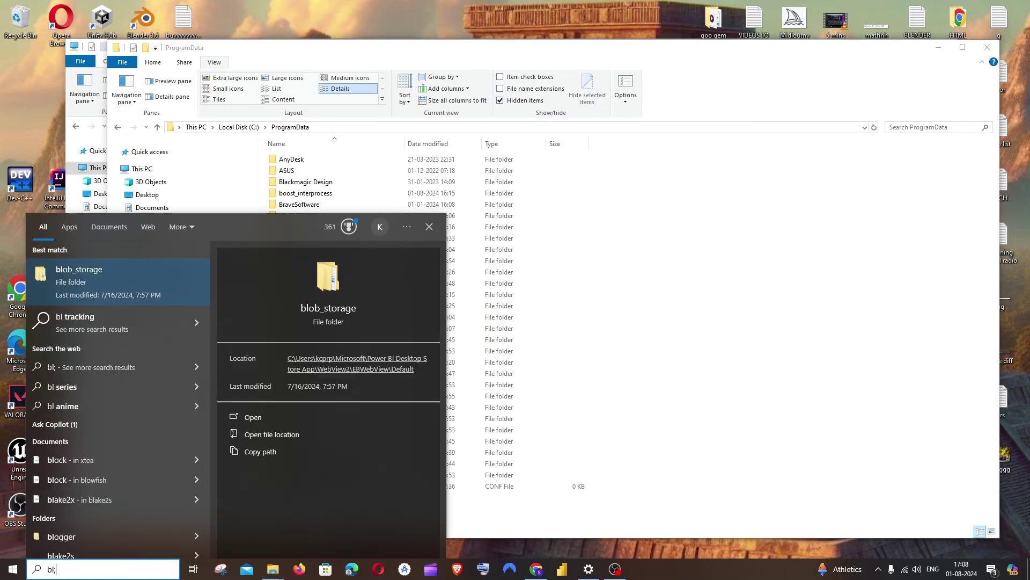
text(uest)
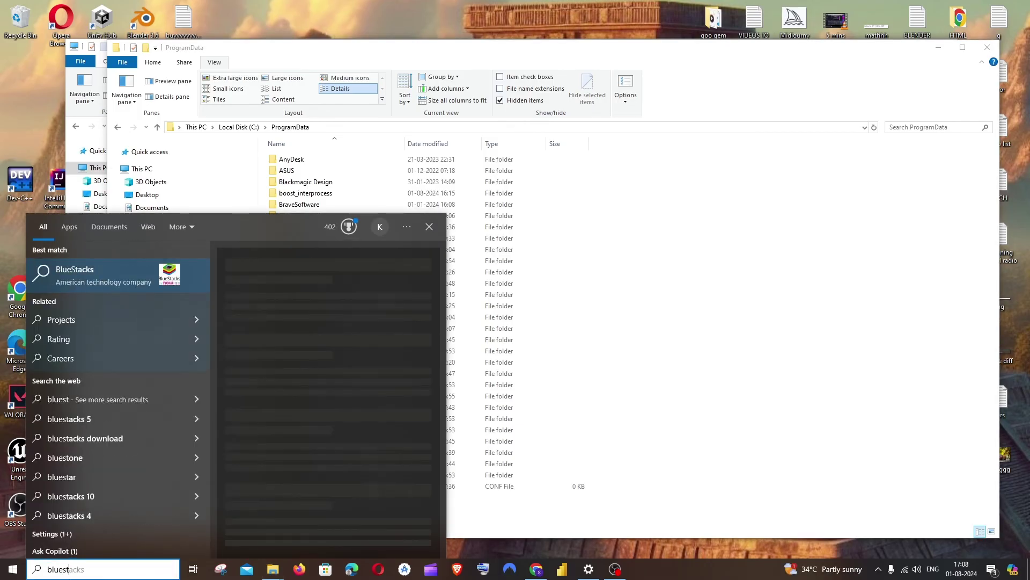